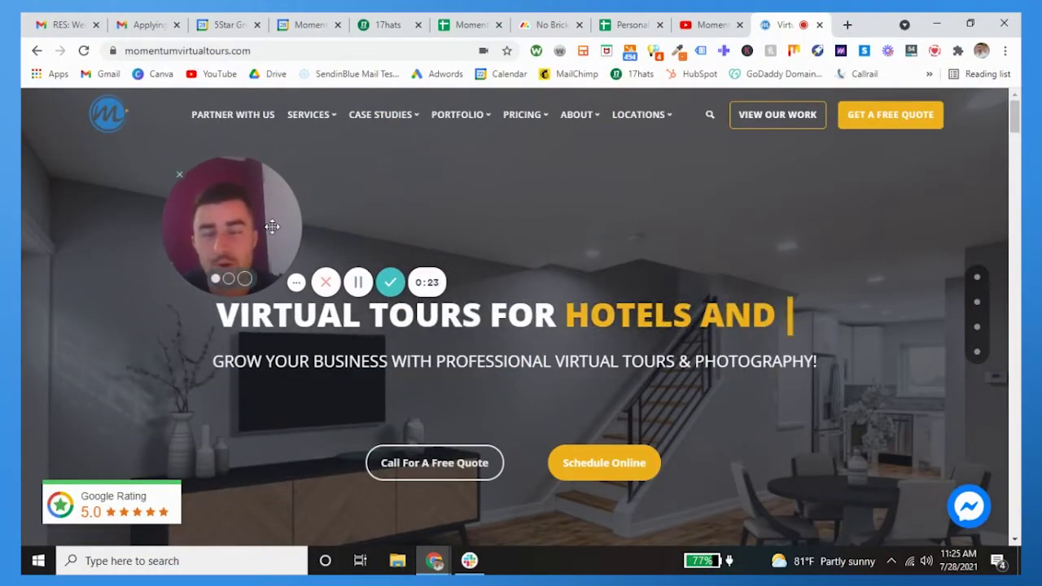
# Open cloudpano.com in a new browser tab, sign in and go to the tour dashboard.
pyautogui.moveTo(272, 226); pyautogui.dragTo(241, 225)
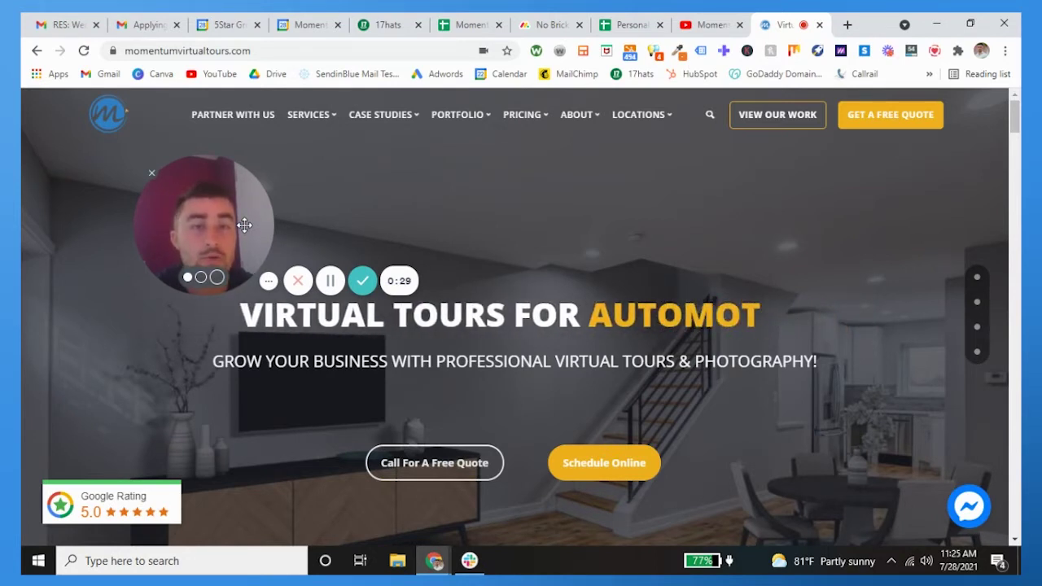
pyautogui.click(848, 25)
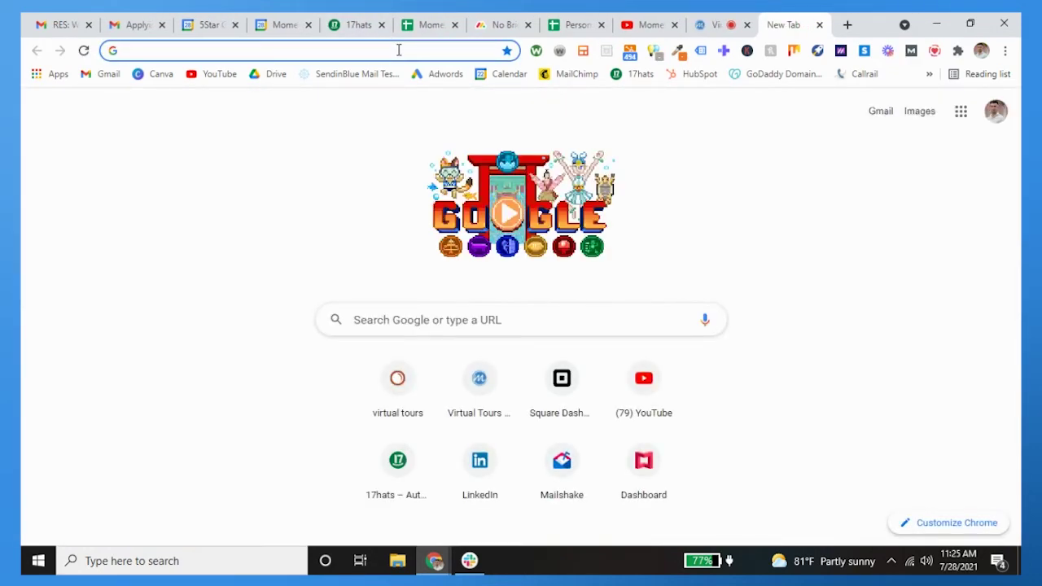
pyautogui.write('cloud')
pyautogui.press('Return')
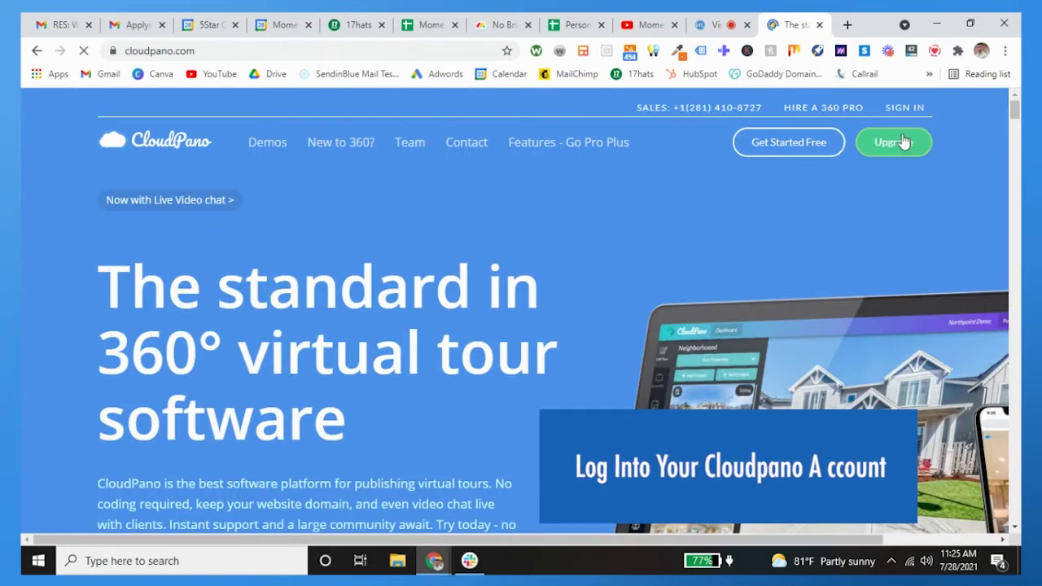
pyautogui.click(904, 114)
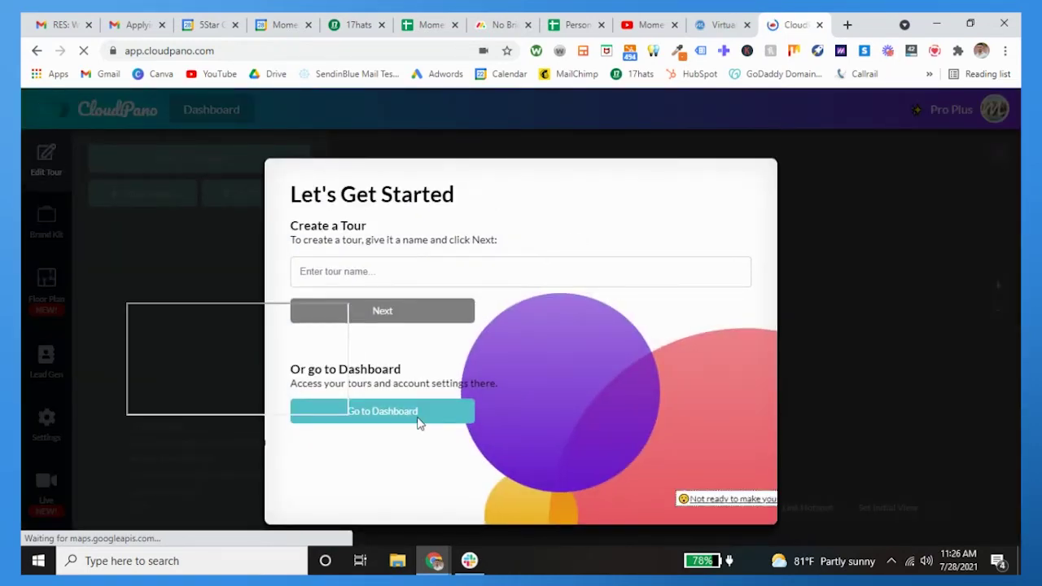
pyautogui.click(418, 423)
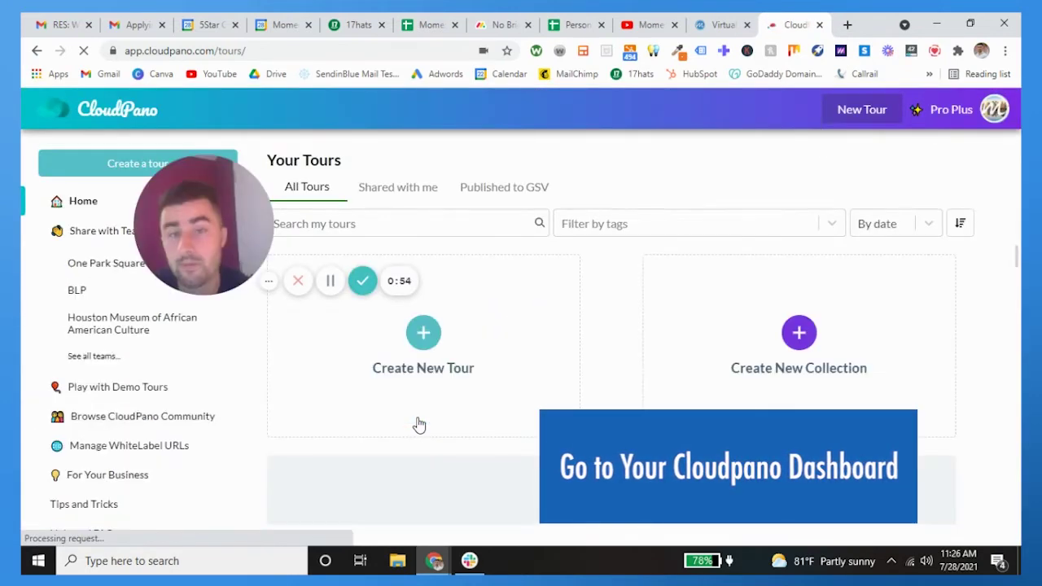
# Find the Atlanta office-building tour dated Jun. 30, 2021 among all tours and open it for editing.
pyautogui.moveTo(268, 228); pyautogui.dragTo(235, 188)
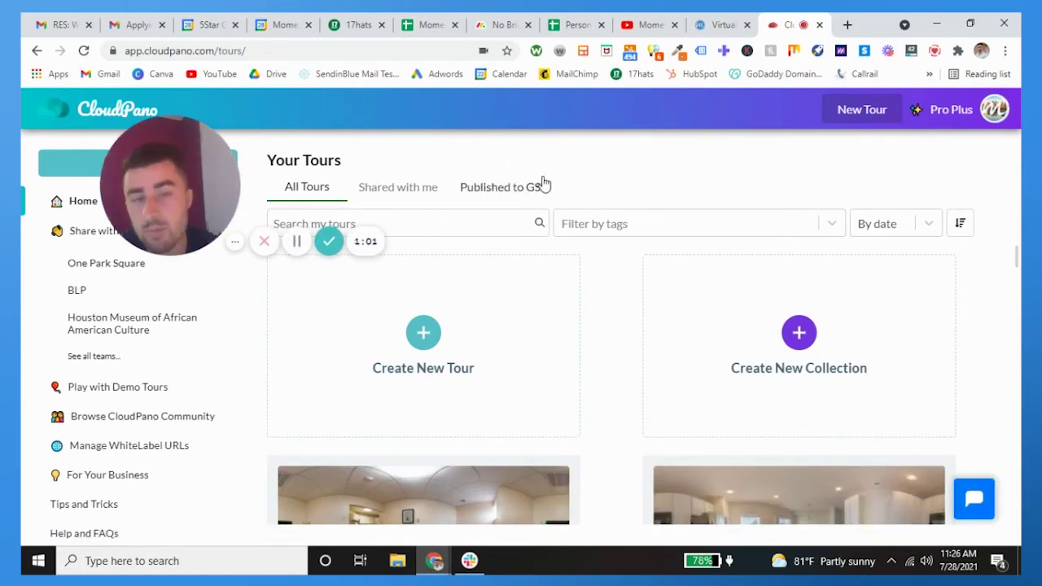
pyautogui.scroll(-10, 601, 303)
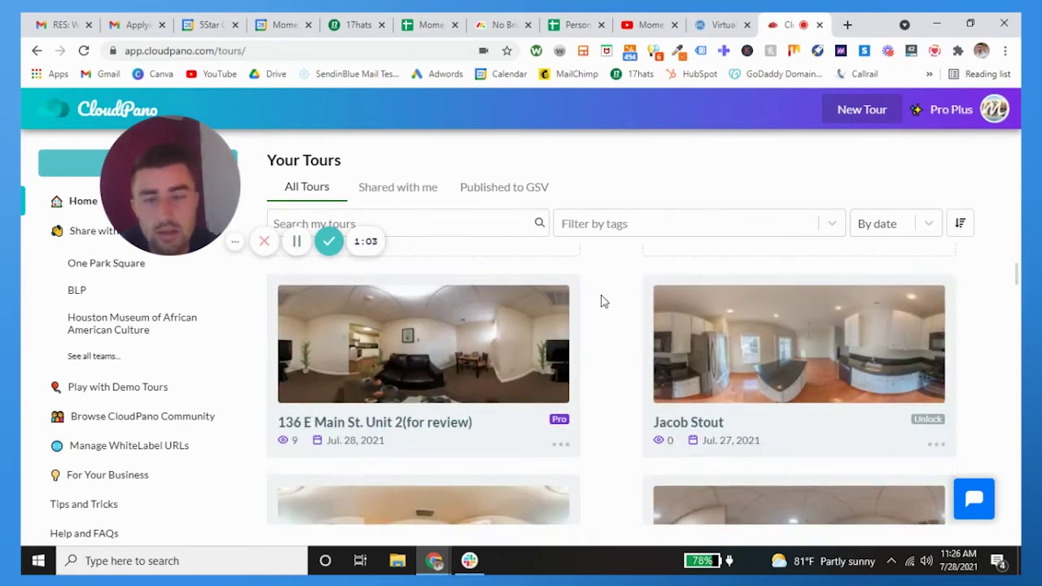
pyautogui.scroll(-3, 601, 302)
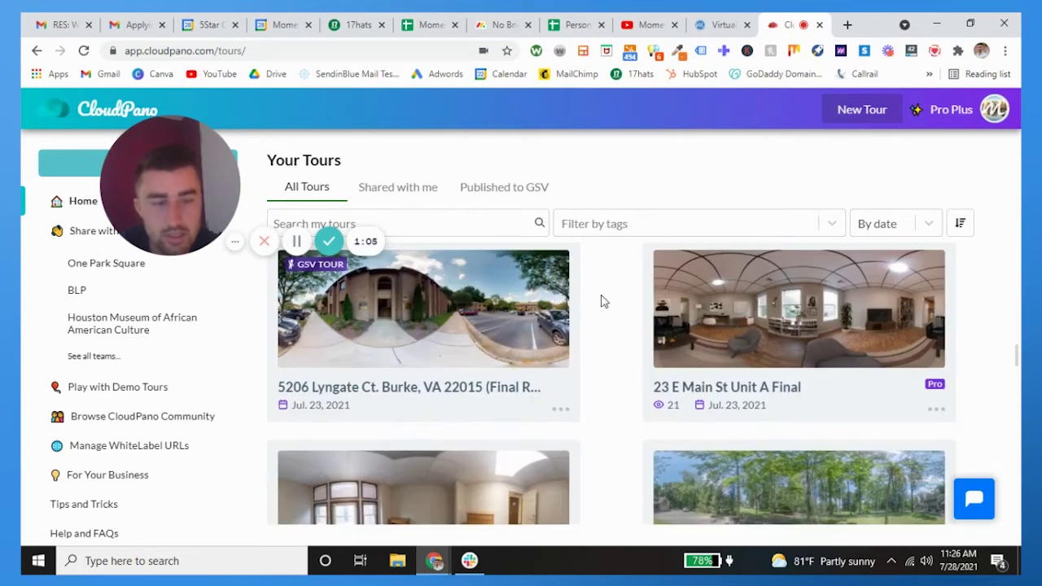
pyautogui.scroll(-4, 601, 302)
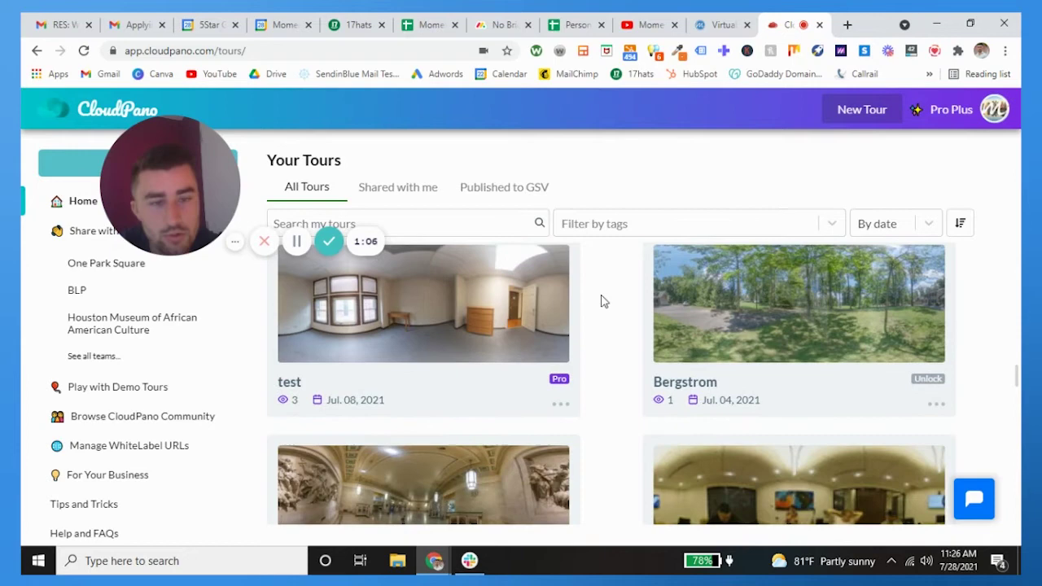
pyautogui.scroll(-1, 603, 301)
pyautogui.scroll(-3, 601, 302)
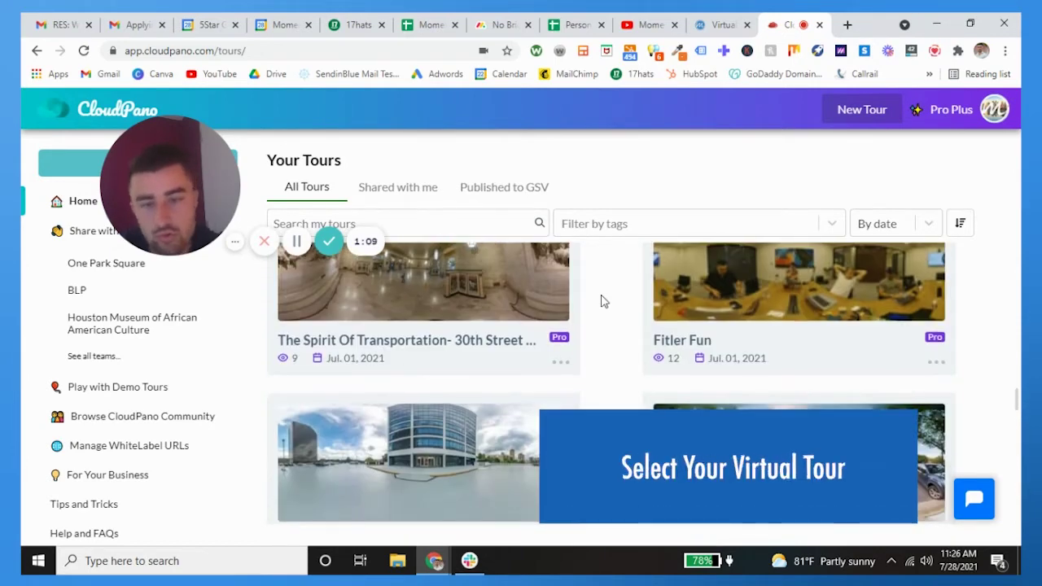
pyautogui.scroll(-3, 616, 314)
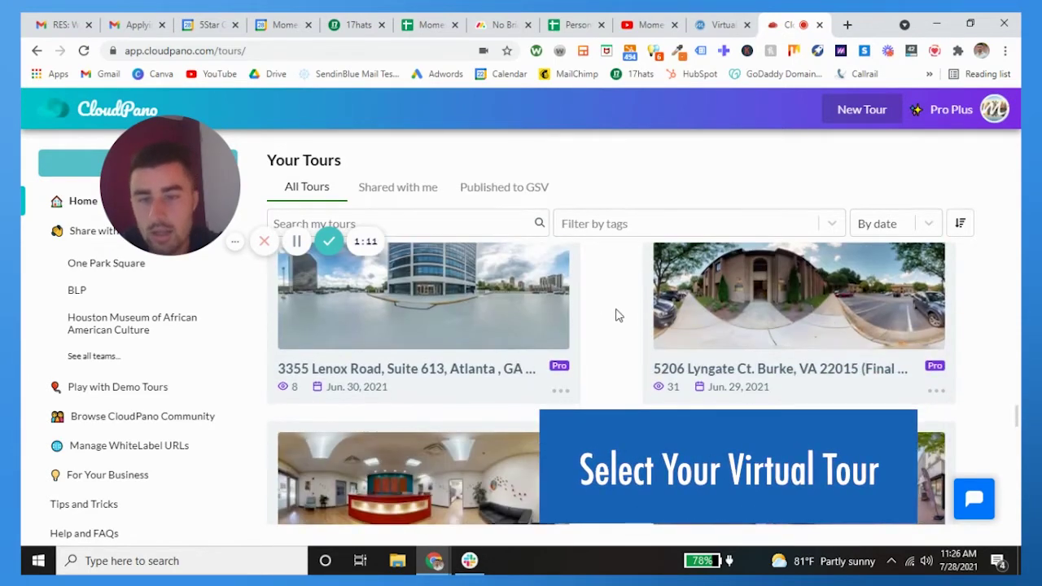
pyautogui.scroll(1, 616, 314)
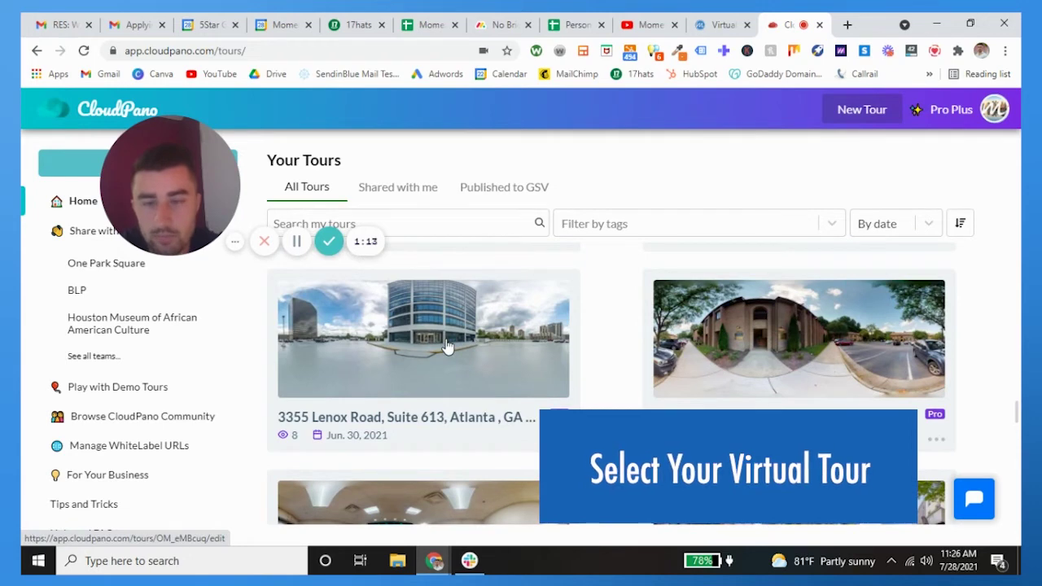
pyautogui.click(447, 347)
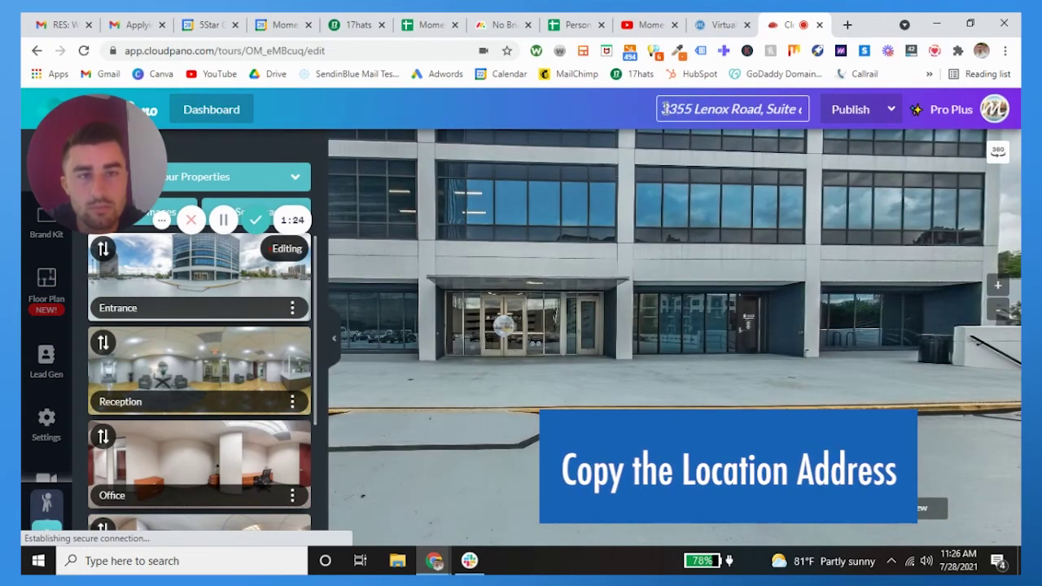
# Select the full location address in the tour's title and copy it.
pyautogui.click(720, 110)
pyautogui.moveTo(720, 109); pyautogui.dragTo(813, 112)
pyautogui.click(816, 112)
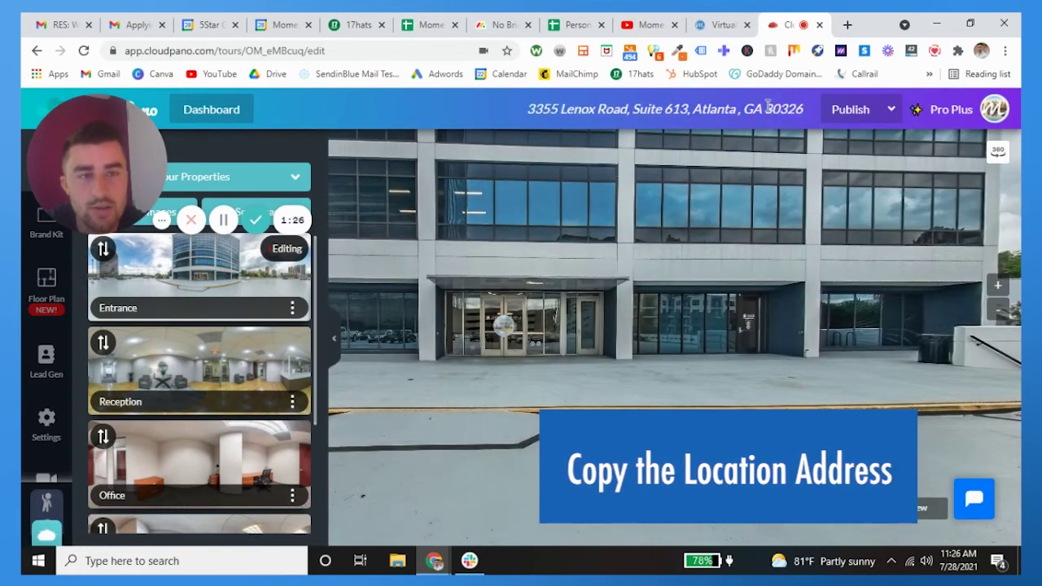
pyautogui.click(767, 106)
pyautogui.moveTo(802, 109); pyautogui.dragTo(643, 115)
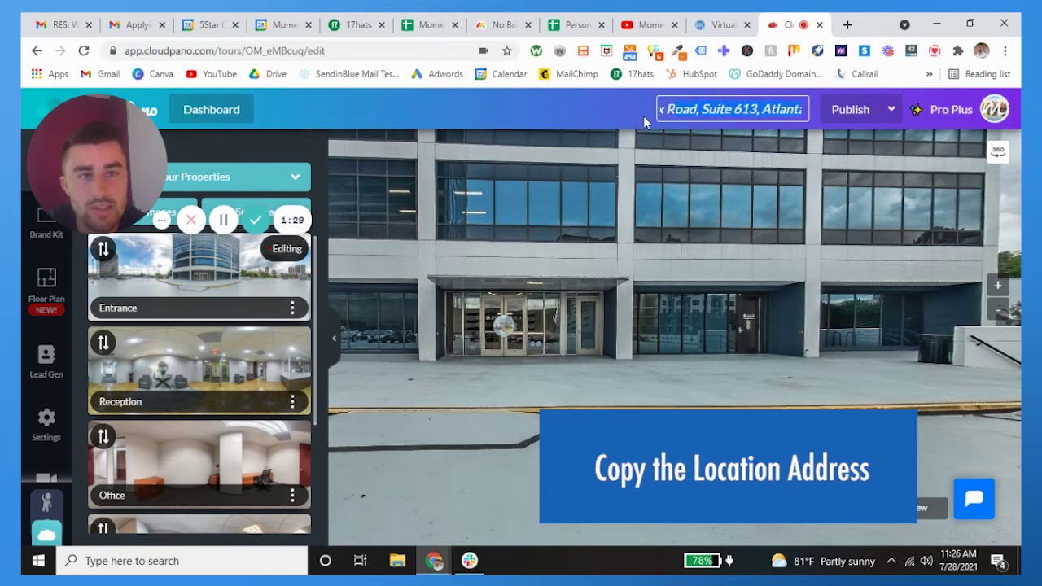
pyautogui.click(643, 116)
pyautogui.click(691, 114)
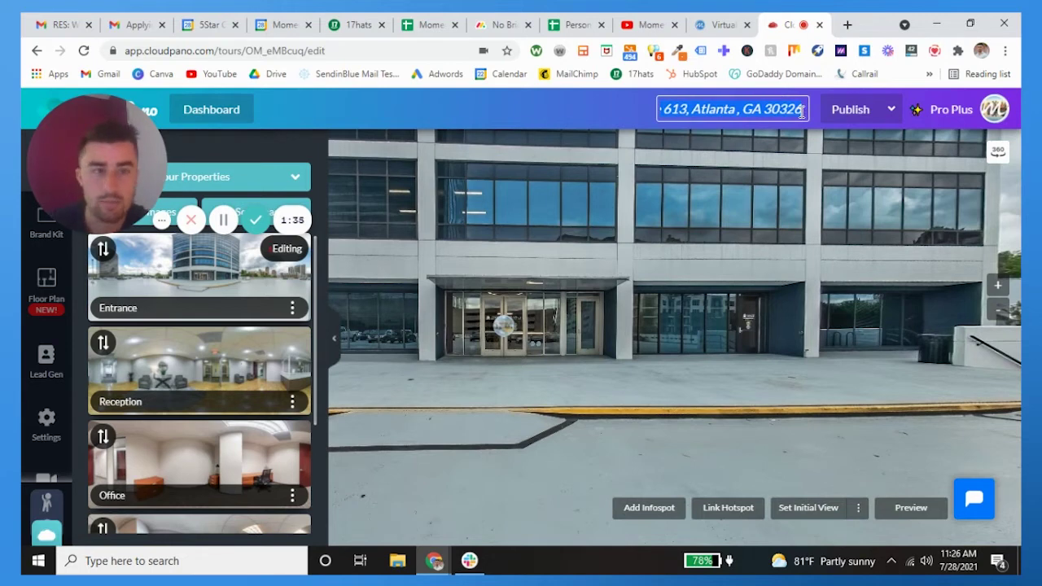
# Switch the tour to the Google Street View editor and start building a Google tour.
pyautogui.scroll(-1, 66, 415)
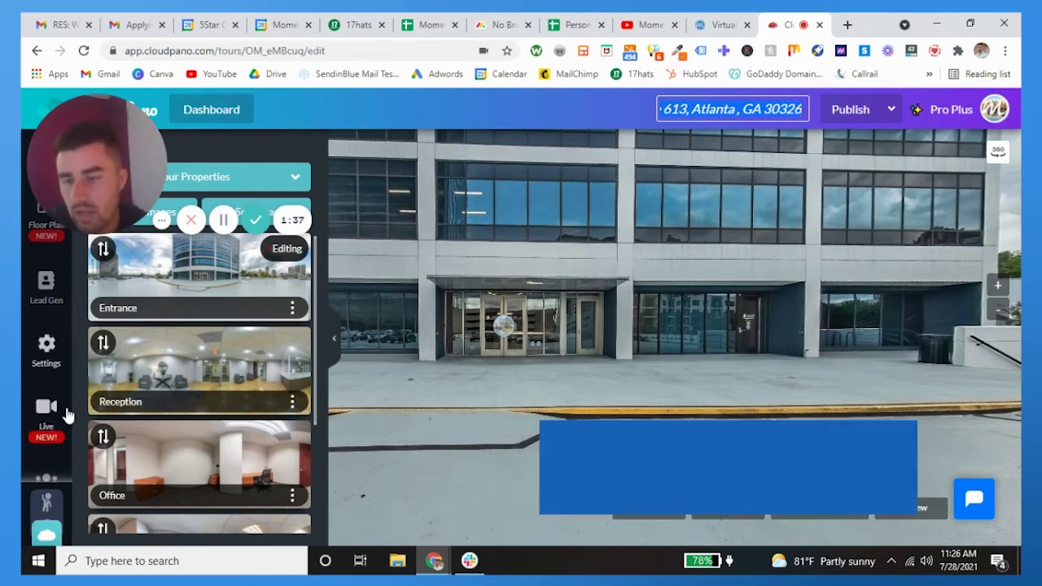
pyautogui.click(48, 506)
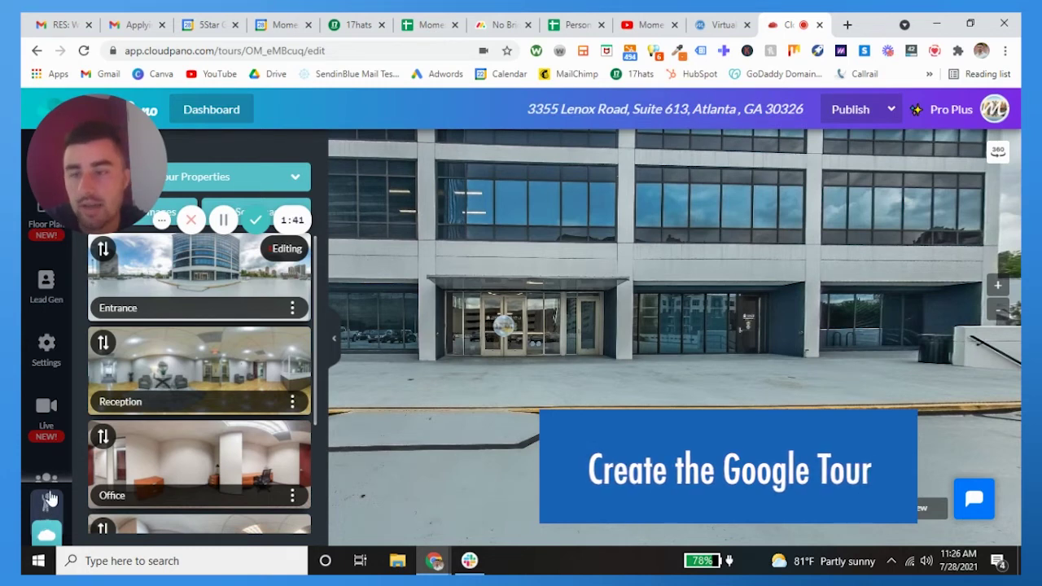
pyautogui.click(48, 500)
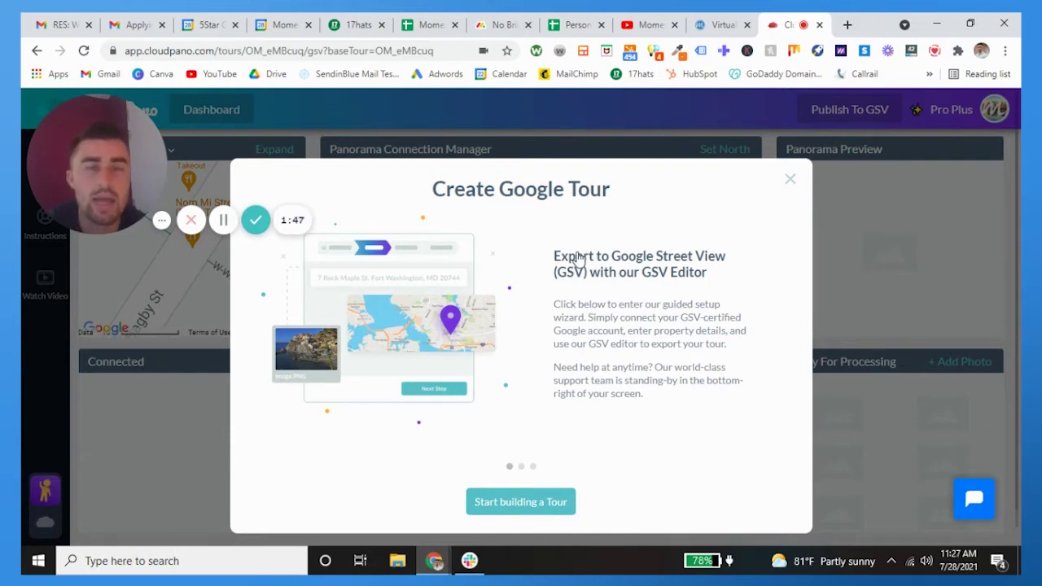
pyautogui.click(515, 503)
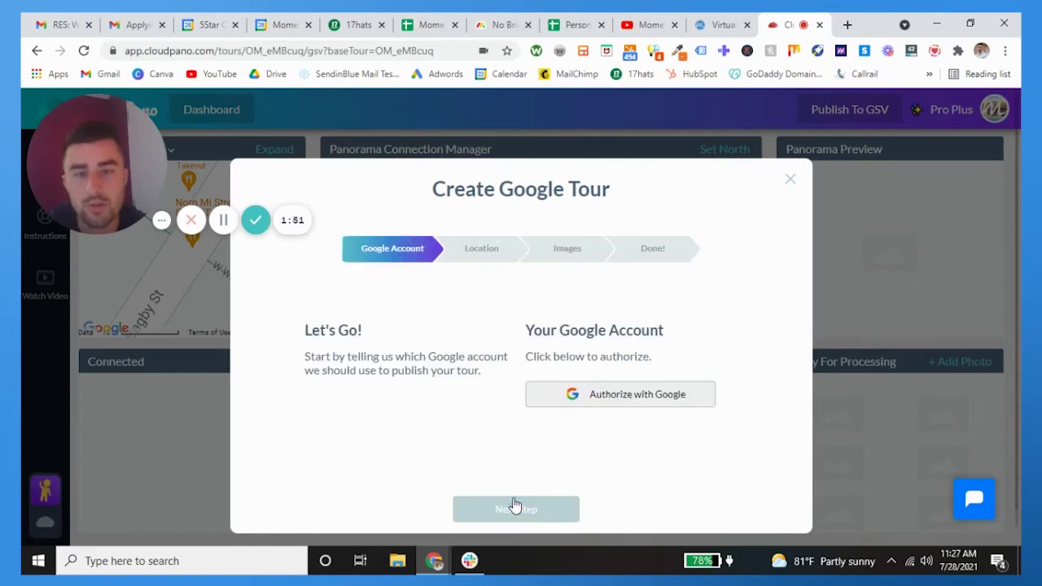
# Authorize the publisher's Google account for the Google tour and continue to the location stage.
pyautogui.click(593, 395)
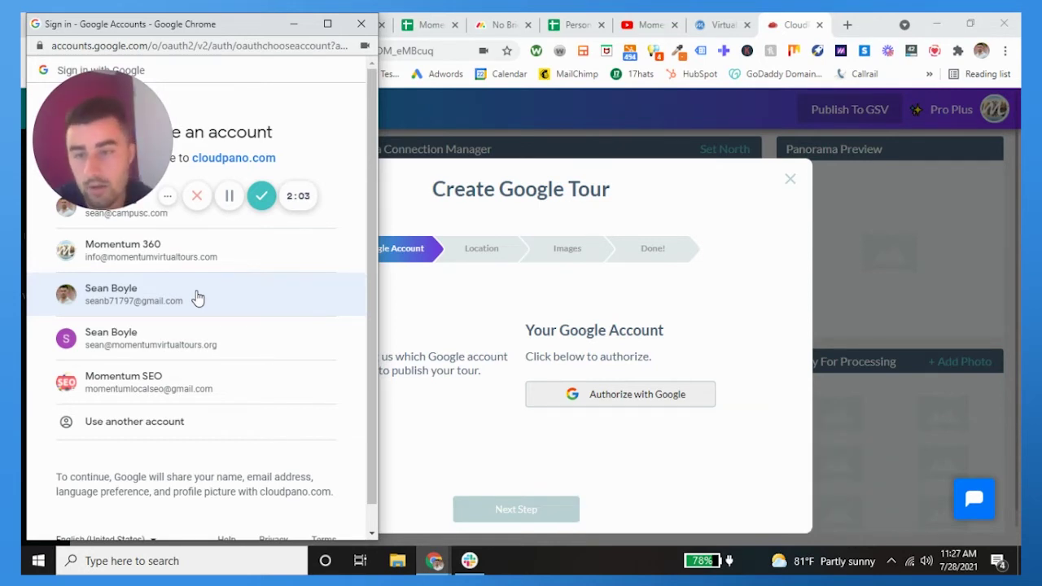
pyautogui.click(198, 299)
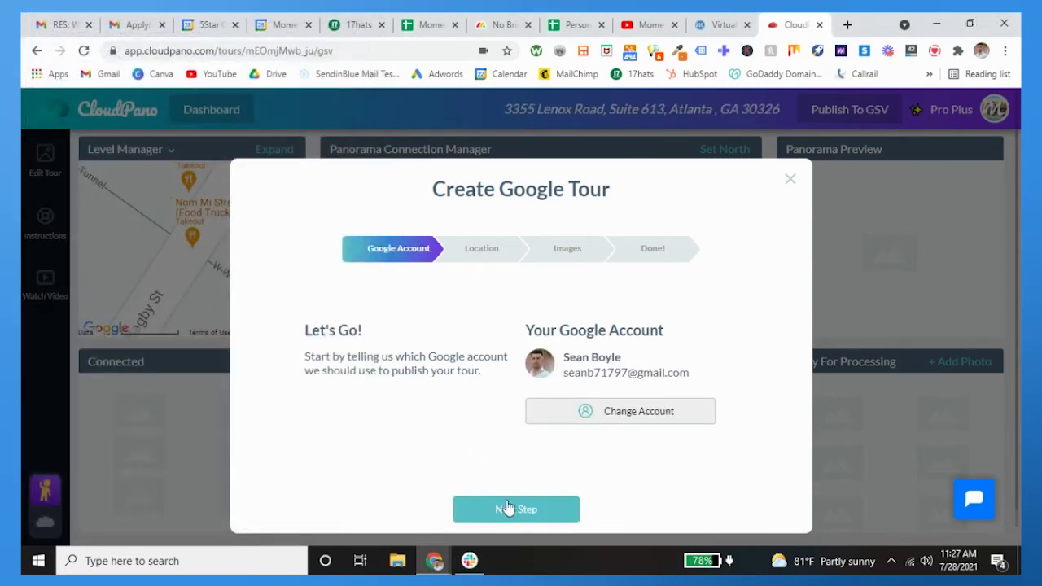
pyautogui.click(507, 508)
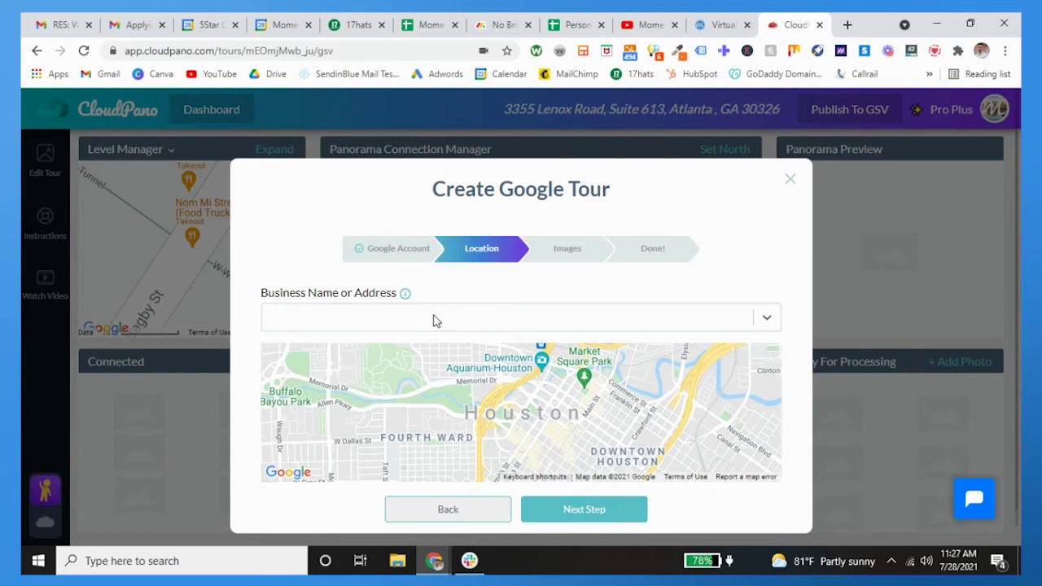
# Set the Google tour's location to the copied office address, check its map pin and continue to the images.
pyautogui.click(444, 354)
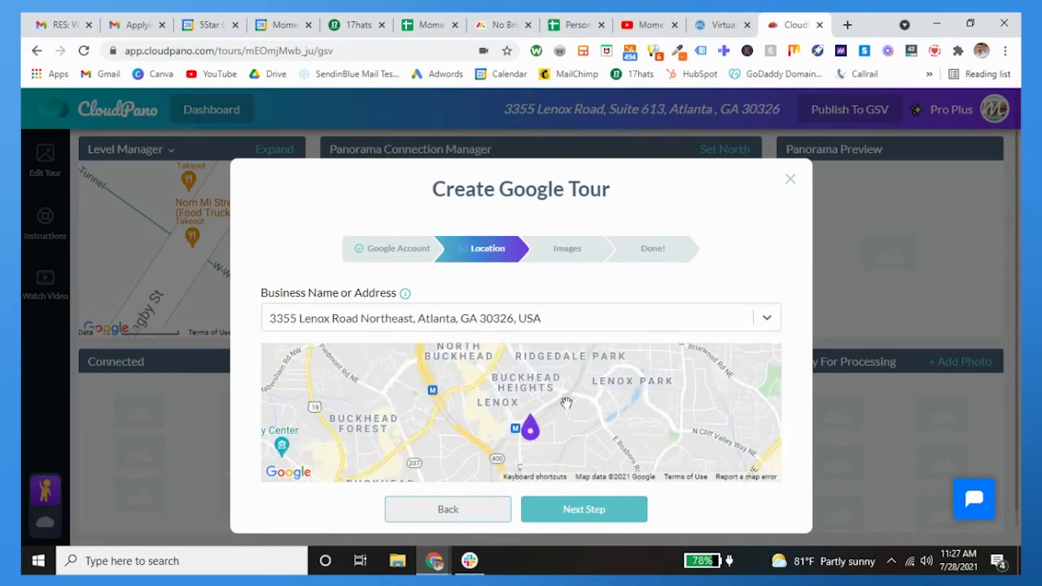
pyautogui.moveTo(577, 402); pyautogui.dragTo(563, 366)
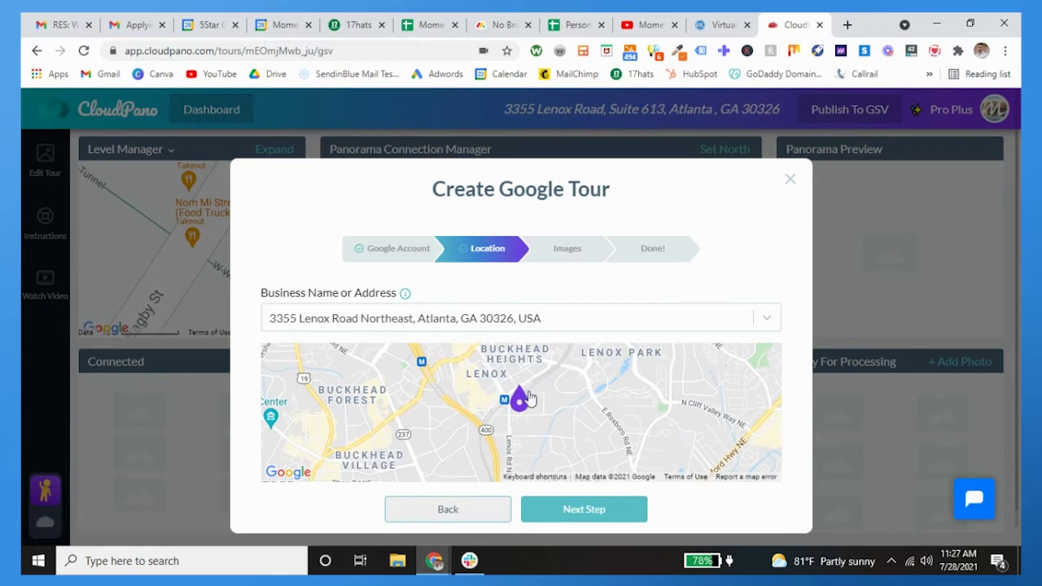
pyautogui.click(575, 515)
# Keep all five existing tour images and finish the setup to start connecting scenes.
pyautogui.scroll(-1, 576, 444)
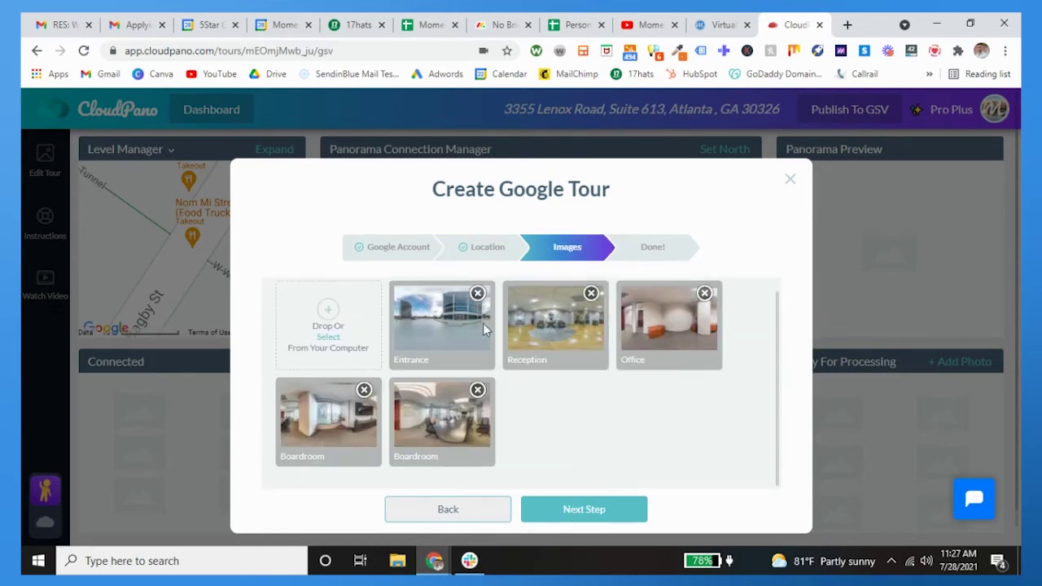
pyautogui.scroll(-1, 569, 390)
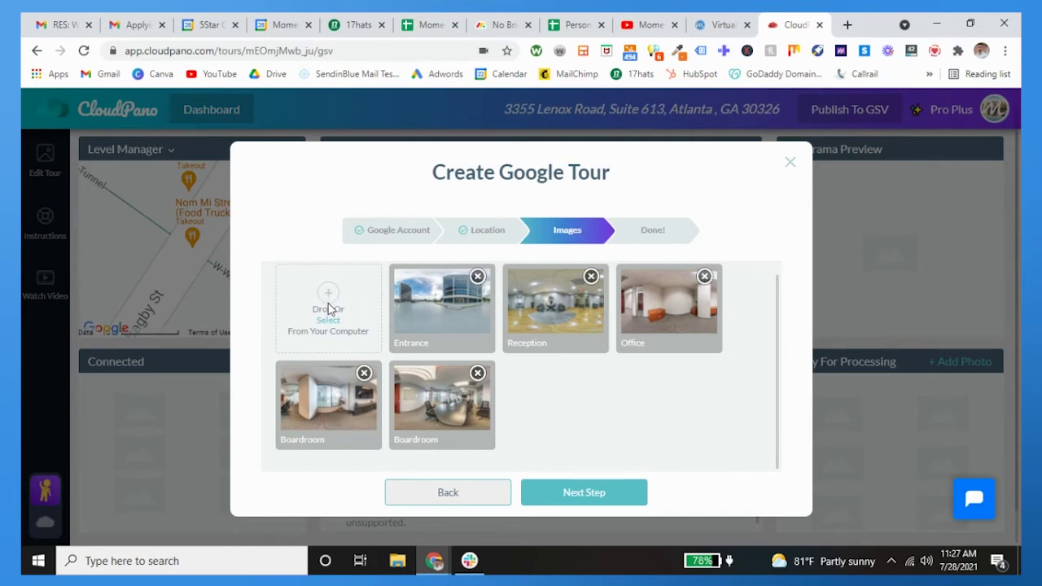
pyautogui.click(585, 493)
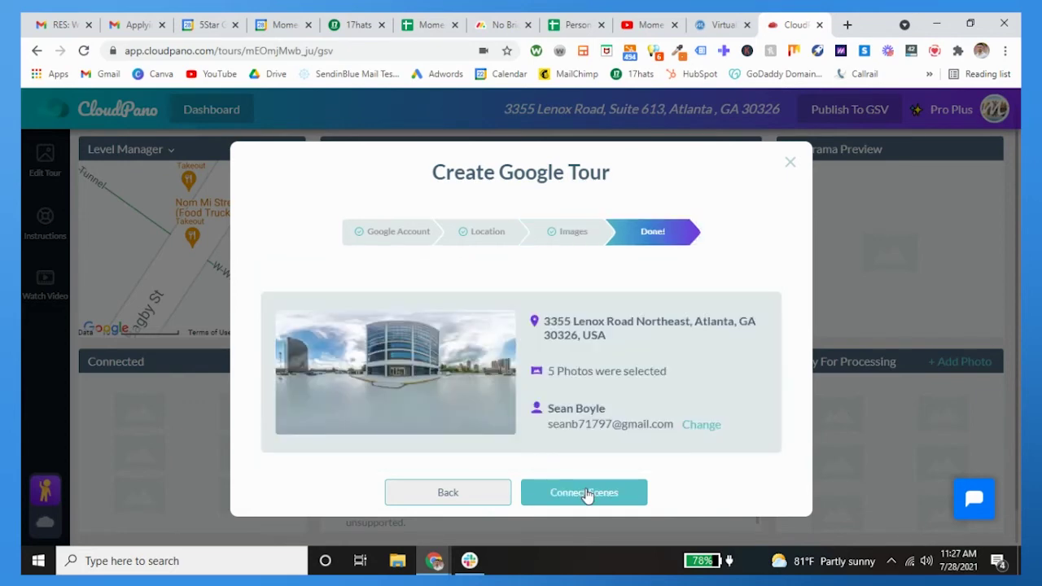
pyautogui.click(586, 494)
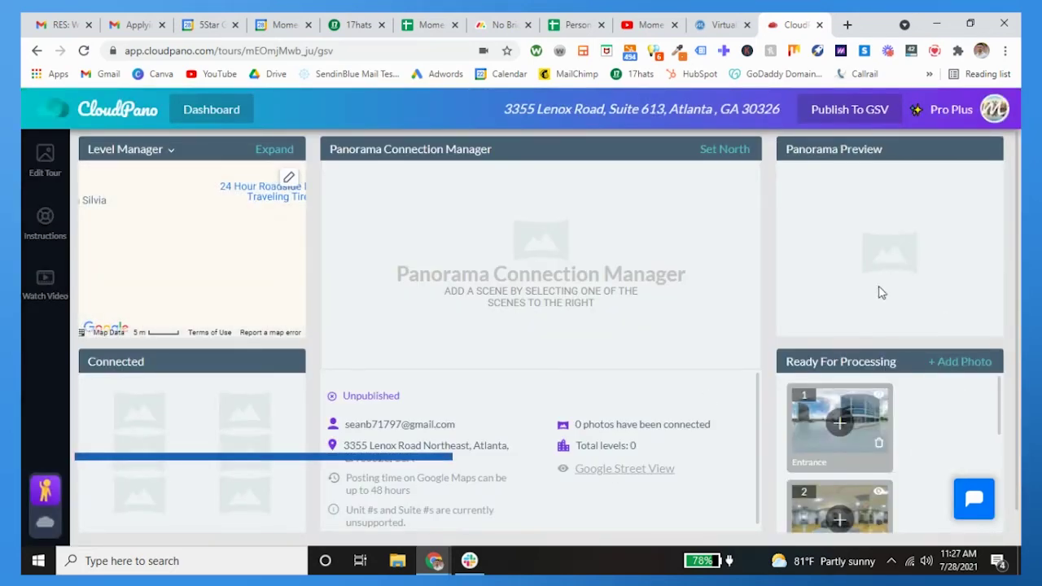
# Add the Entrance scene to the Panorama Connection Manager as the first connected panorama.
pyautogui.scroll(-1, 715, 334)
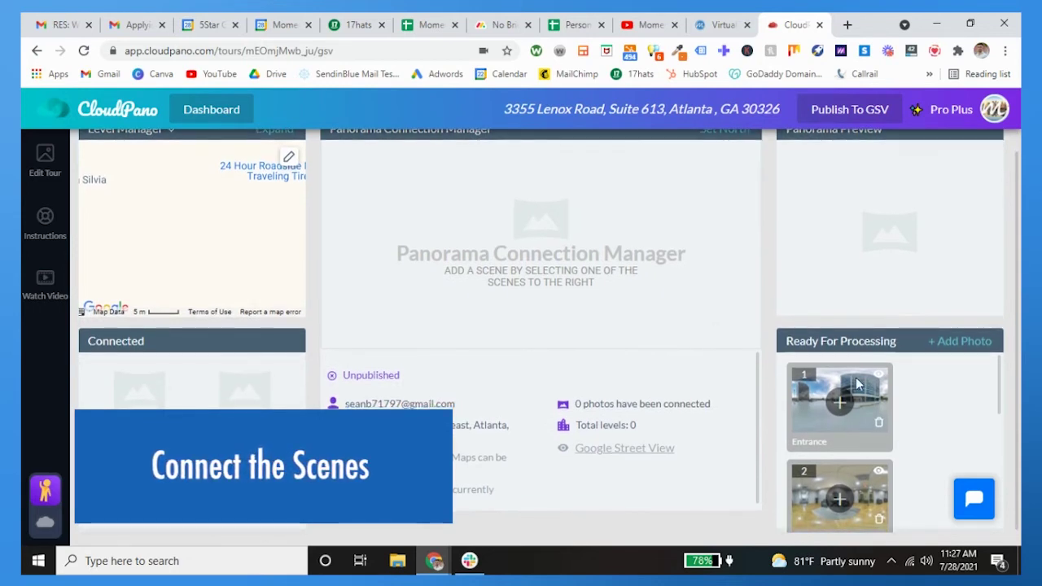
pyautogui.click(844, 408)
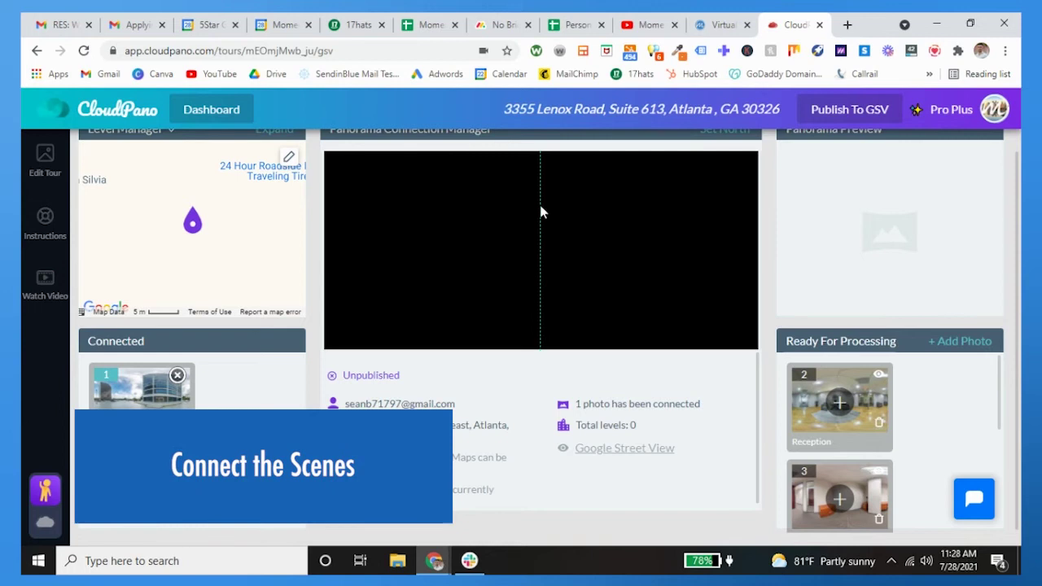
pyautogui.scroll(1, 422, 138)
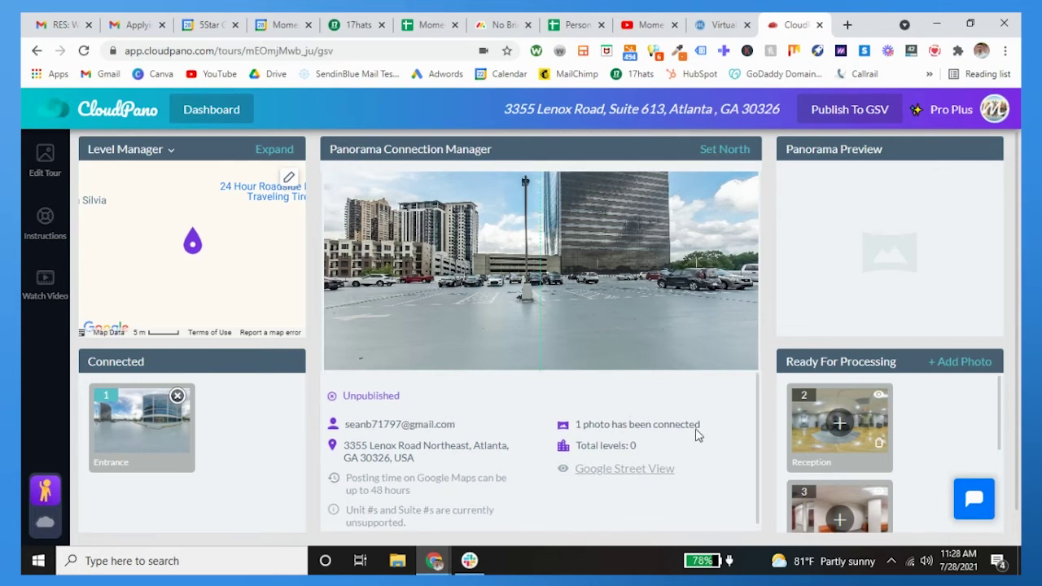
# Connect the Reception scene to the Entrance panorama, turning its view to face the seating area and doorway.
pyautogui.click(842, 426)
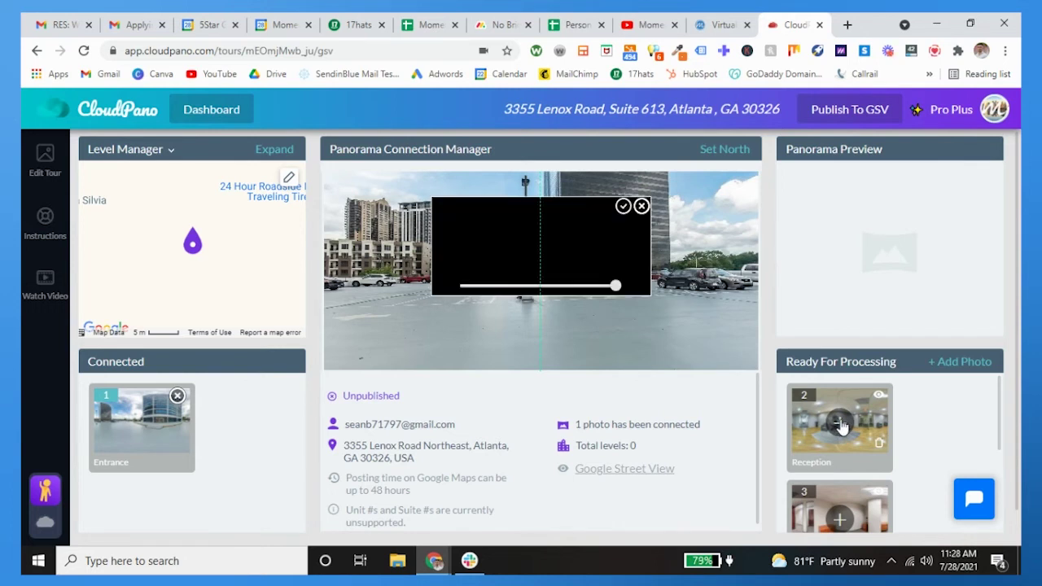
pyautogui.moveTo(590, 235); pyautogui.dragTo(554, 241)
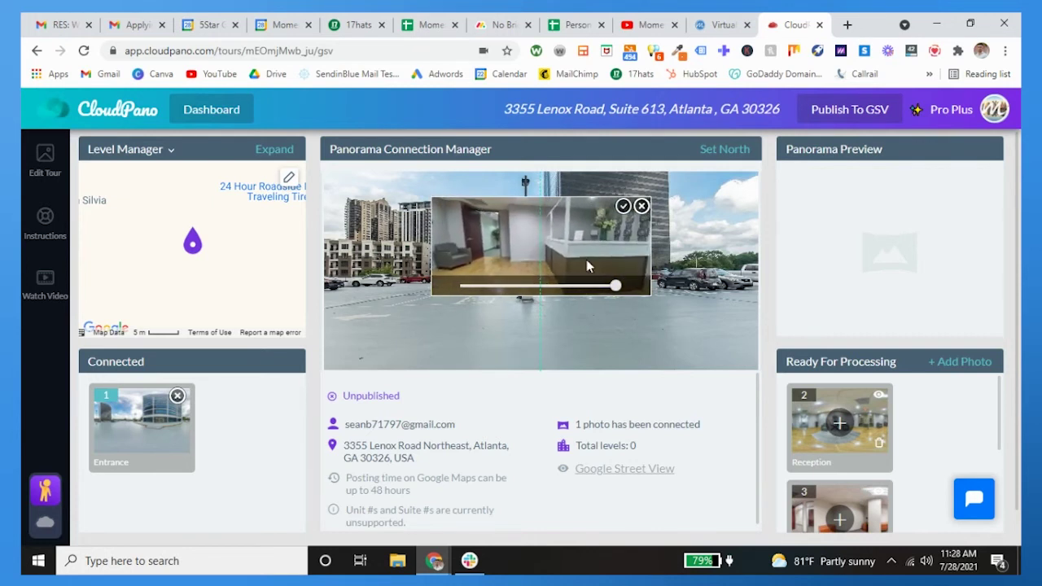
pyautogui.moveTo(616, 286)
pyautogui.mouseDown()
pyautogui.moveTo(589, 286)
pyautogui.moveTo(628, 285)
pyautogui.mouseUp()
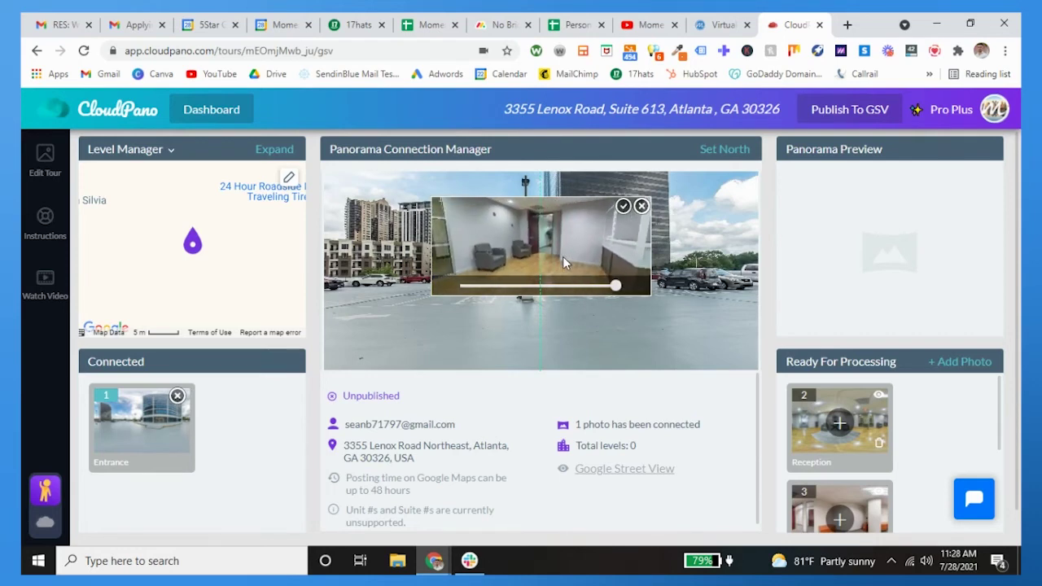
pyautogui.click(622, 206)
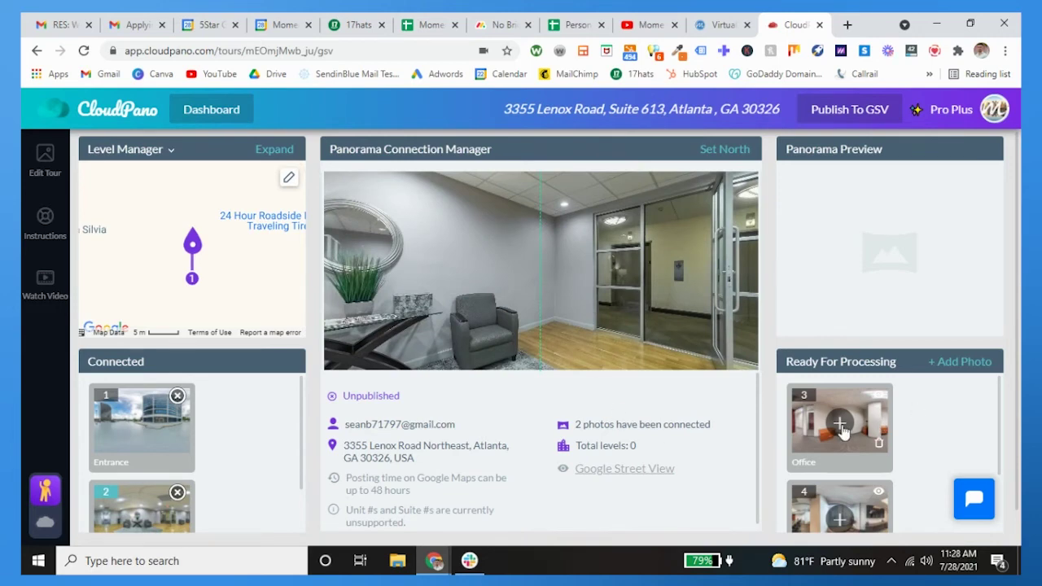
# Connect the Office scene and the remaining ready scenes, including the Boardroom, one after another to the tour.
pyautogui.click(841, 426)
pyautogui.click(621, 200)
pyautogui.click(842, 426)
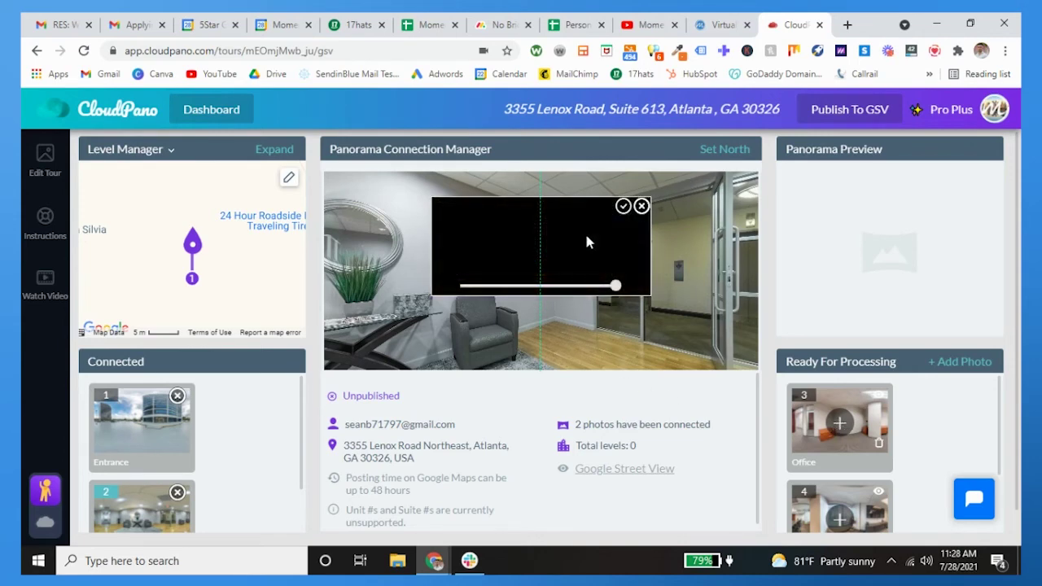
pyautogui.moveTo(572, 235); pyautogui.dragTo(790, 211)
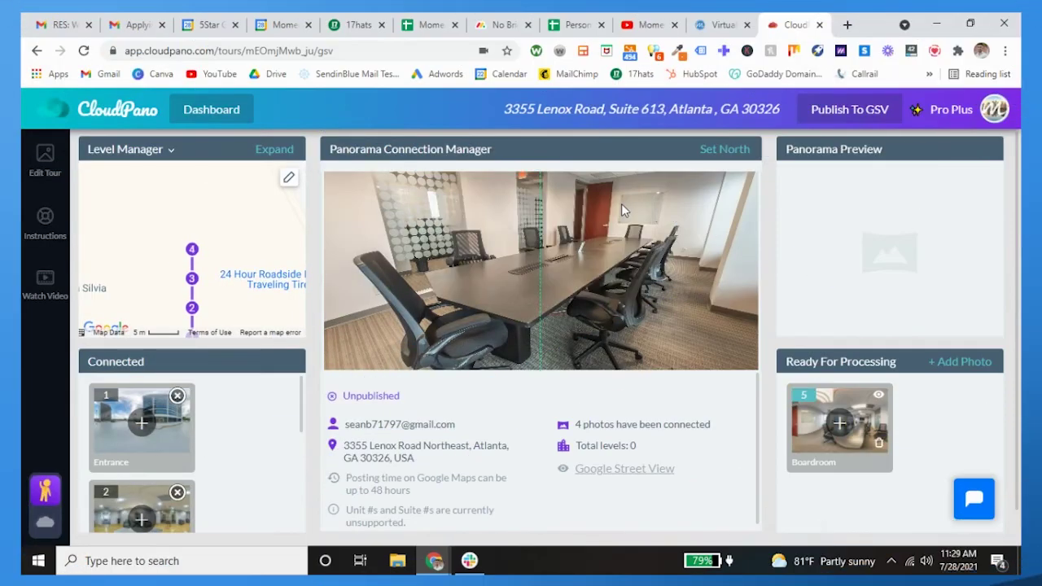
pyautogui.click(621, 211)
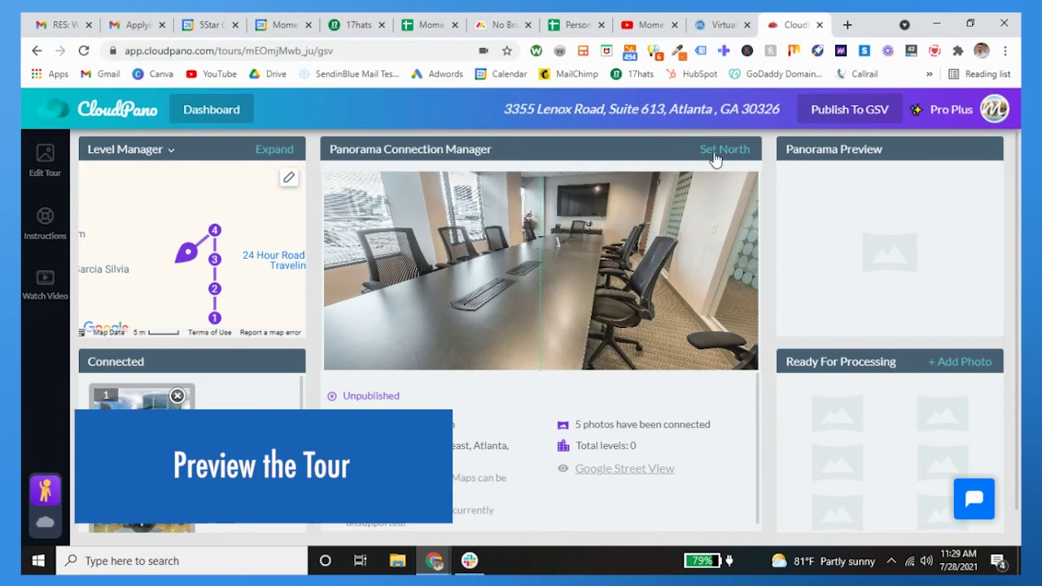
# Review the list of connected scenes and their order from the Entrance through the last panorama.
pyautogui.scroll(-5, 142, 456)
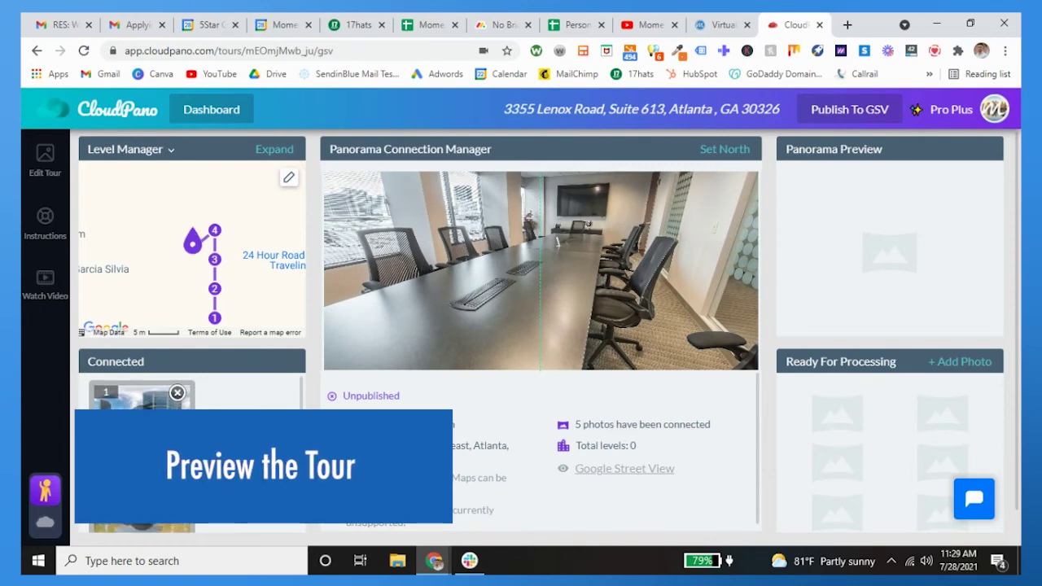
pyautogui.scroll(-3, 141, 456)
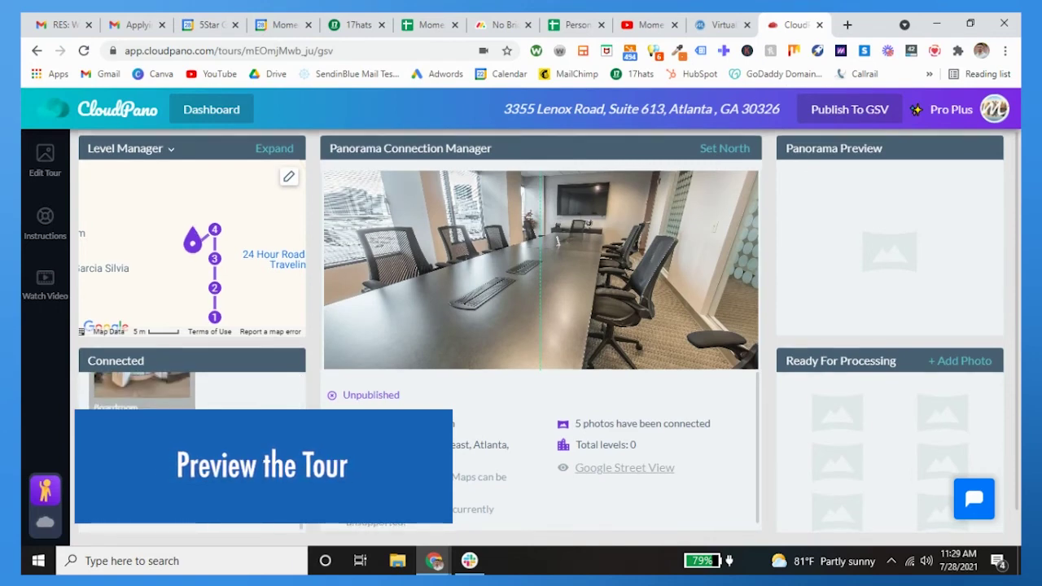
pyautogui.scroll(5, 227, 461)
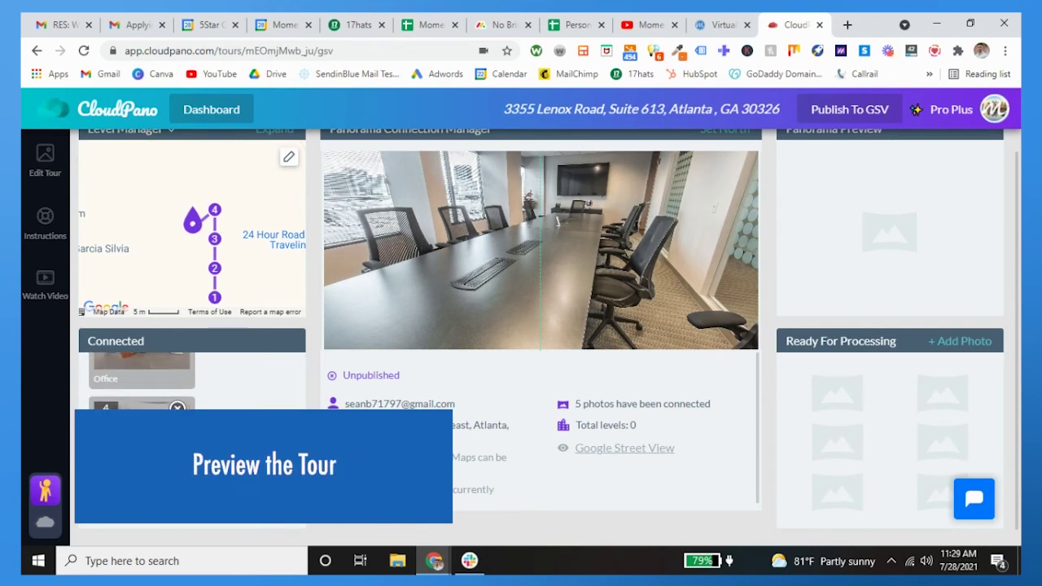
pyautogui.scroll(2, 226, 458)
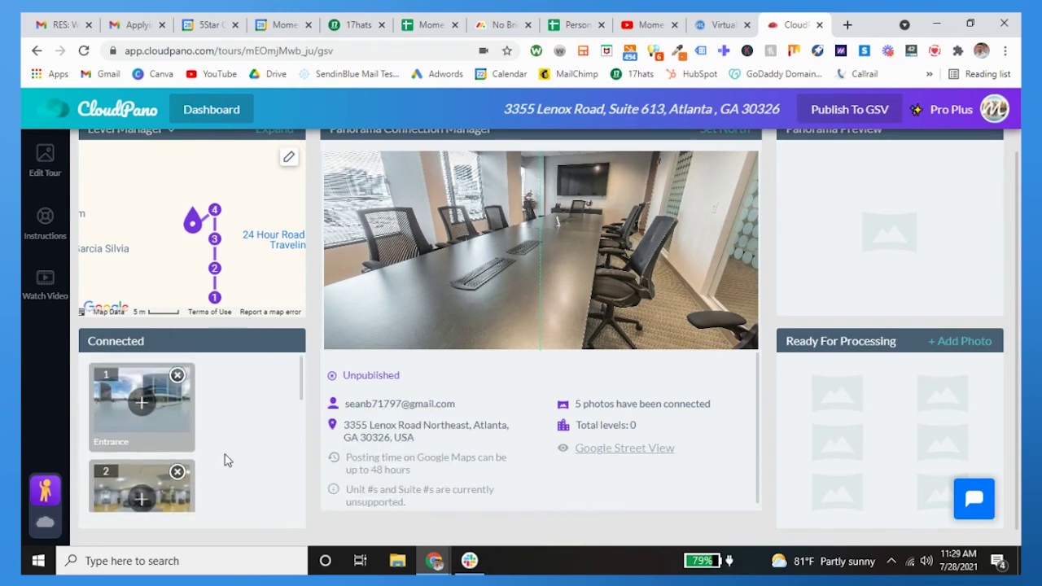
pyautogui.scroll(-5, 233, 458)
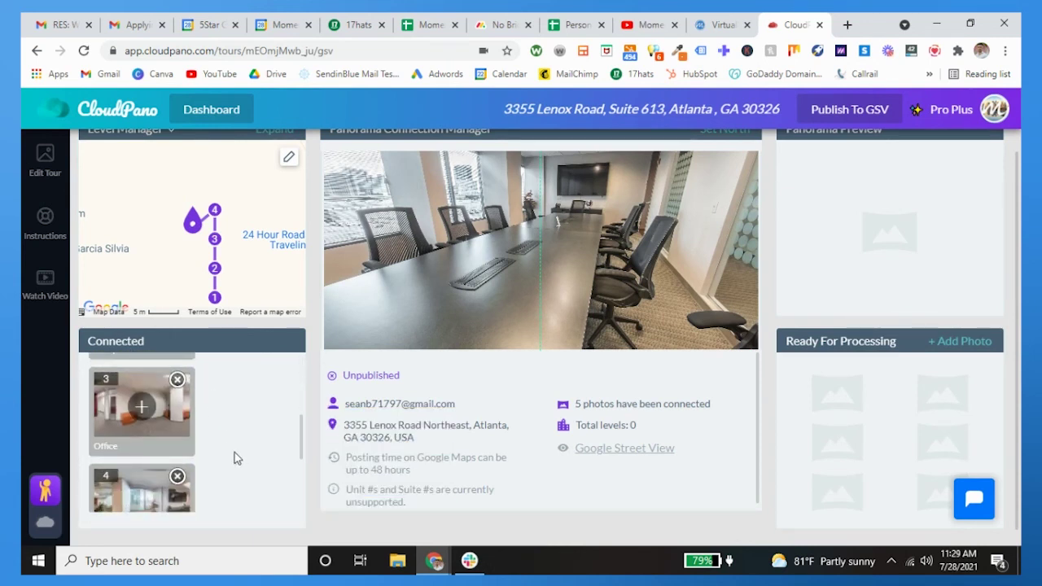
pyautogui.scroll(2, 234, 458)
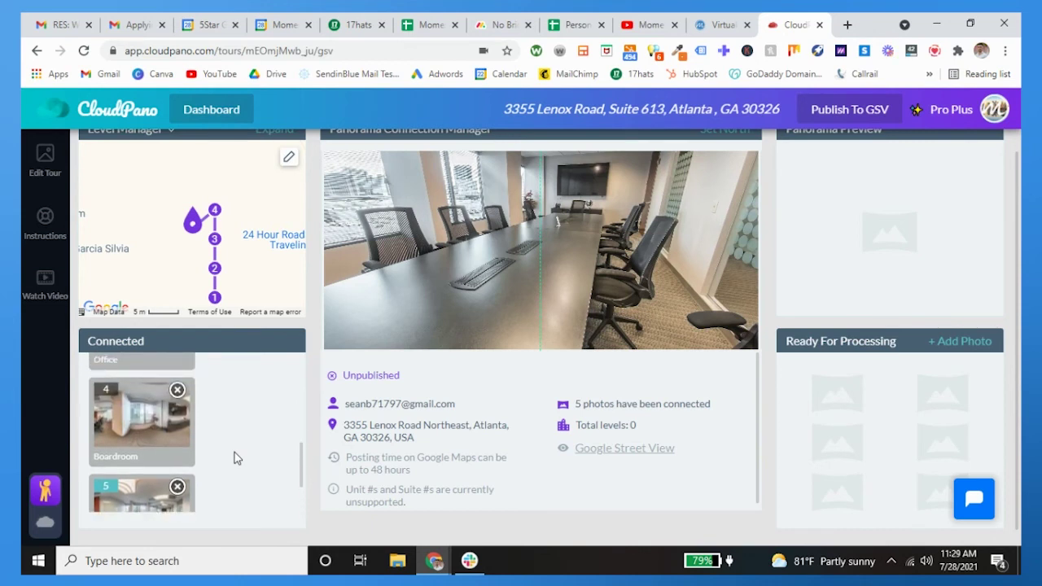
pyautogui.scroll(2, 233, 459)
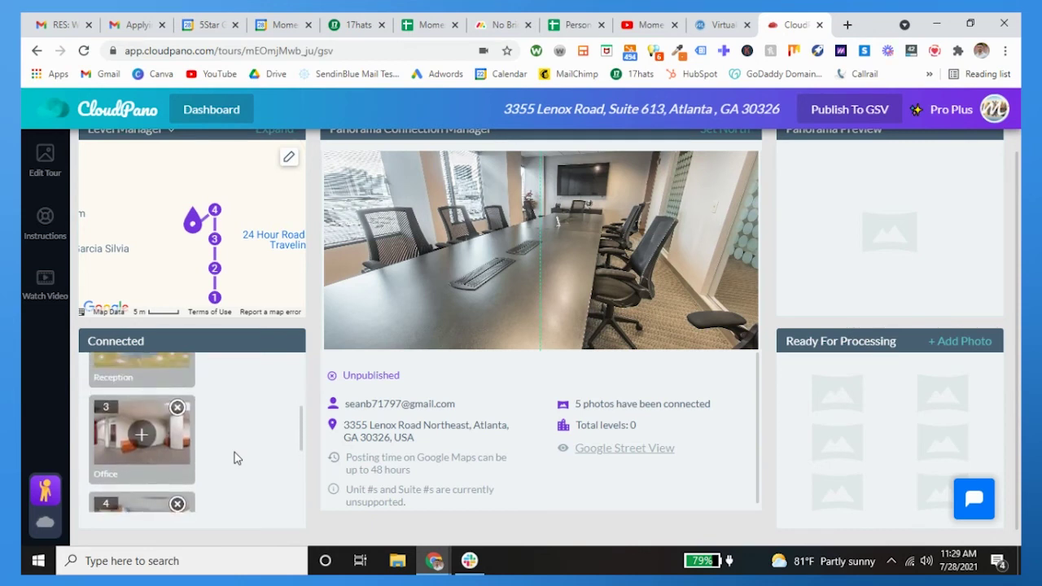
# Publish the connected tour to Google Street View with the authorized account and return to the connection editor.
pyautogui.click(847, 114)
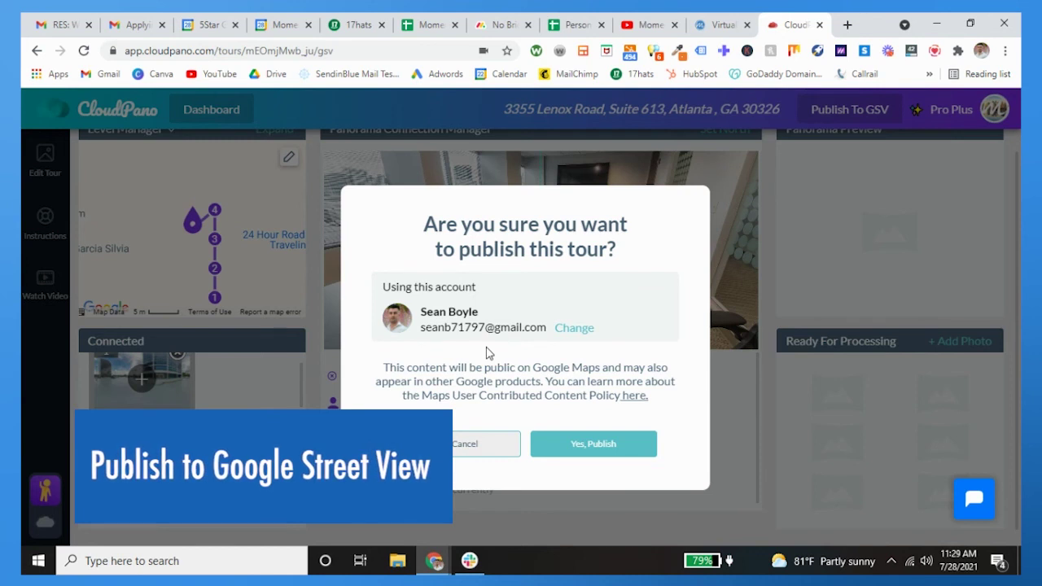
pyautogui.click(585, 454)
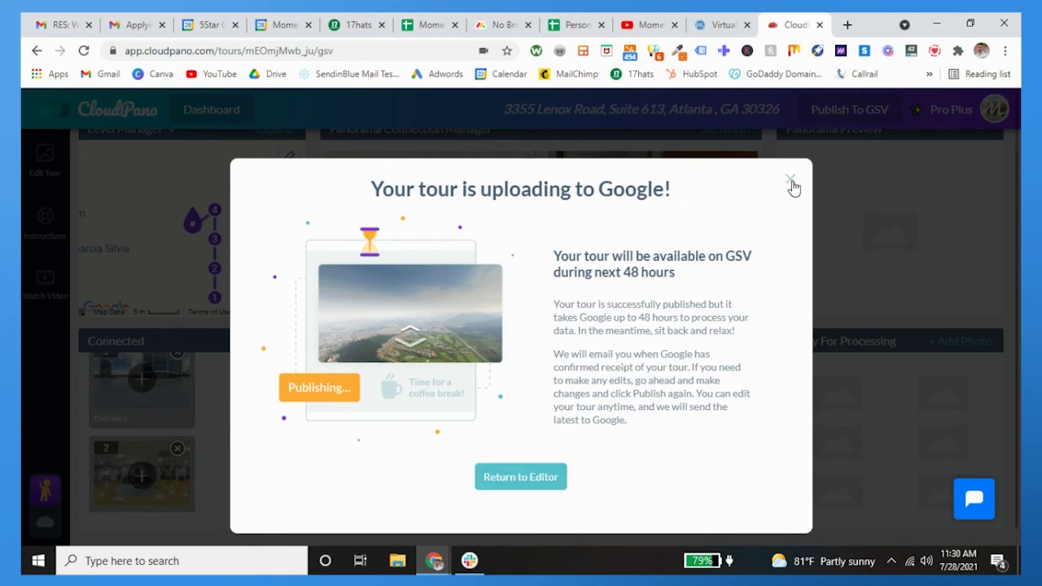
pyautogui.click(790, 180)
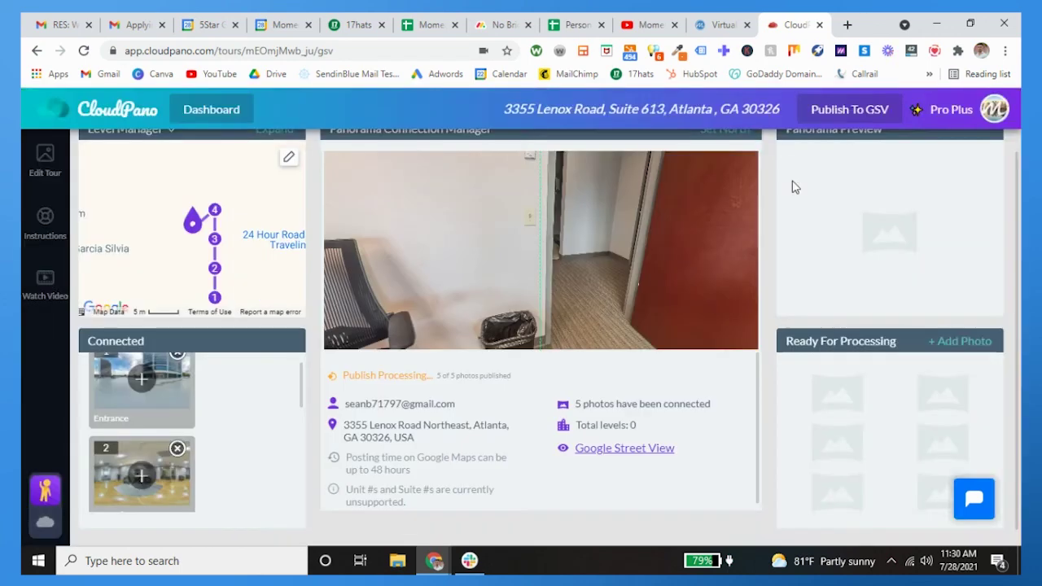